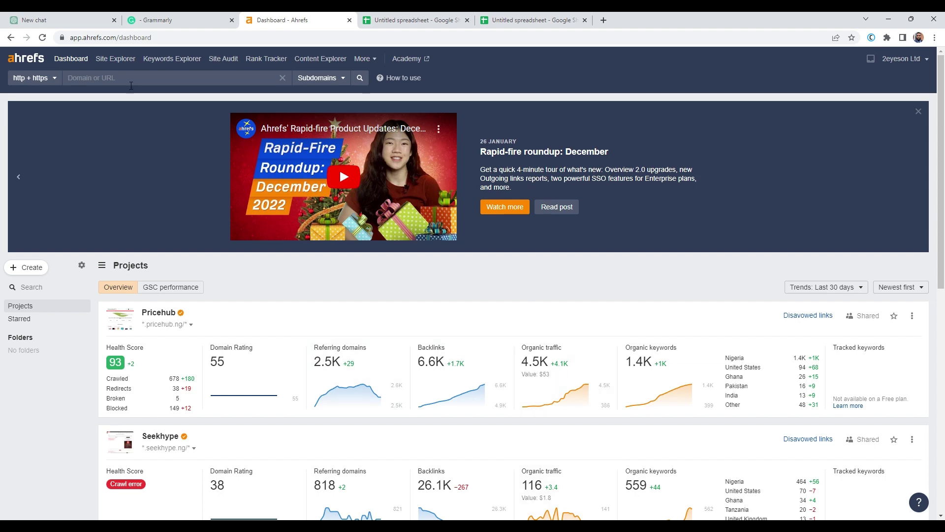
- Open pricehub.ng's organic keywords report in Ahrefs, then select the whole Grammarly prompt
{"action": "left_click", "coordinate": [48, 19]}
{"action": "scroll", "coordinate": [484, 333], "scroll_direction": "up", "scroll_amount": 3}
{"action": "scroll", "coordinate": [484, 334], "scroll_direction": "up", "scroll_amount": 2}
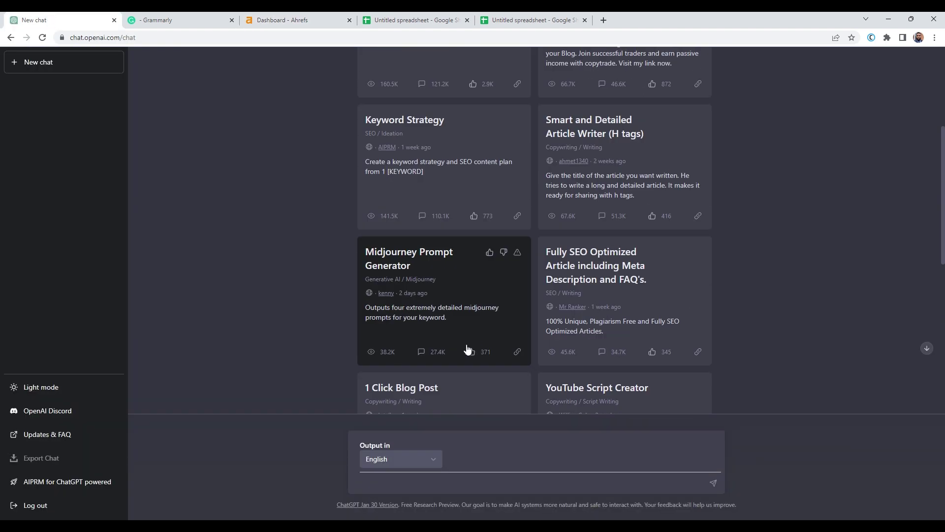
{"action": "left_click", "coordinate": [286, 24]}
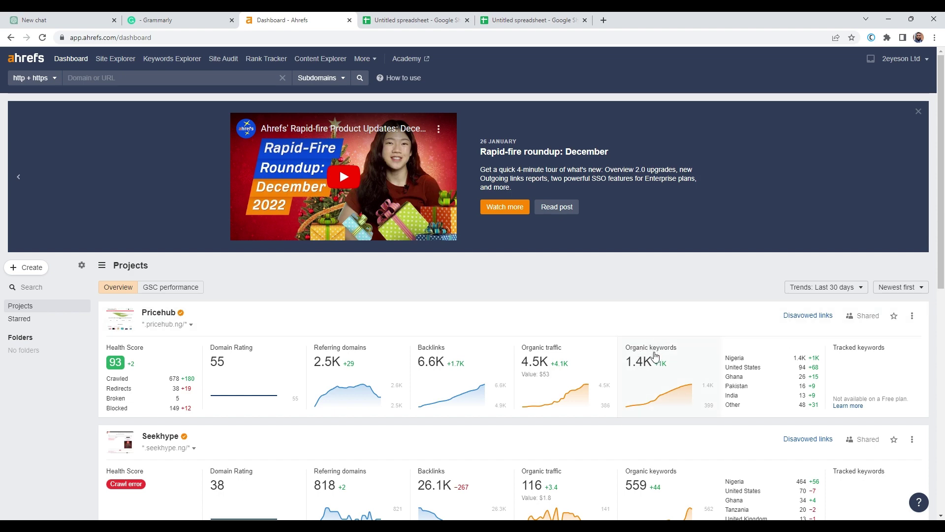
{"action": "left_click", "coordinate": [662, 365]}
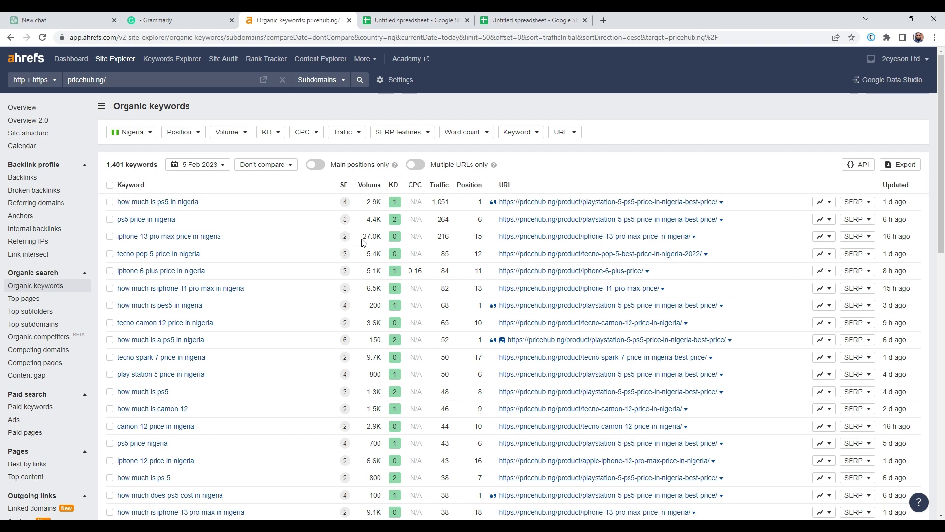
{"action": "left_click", "coordinate": [164, 17]}
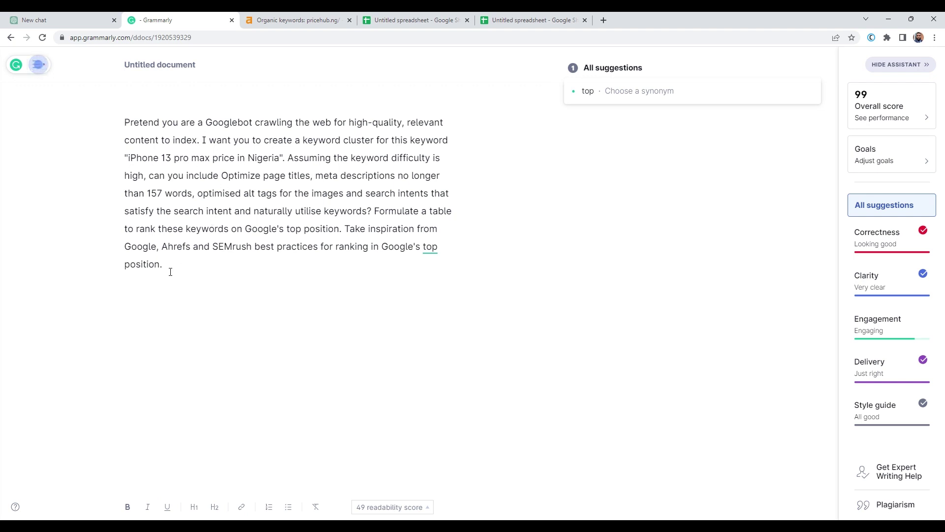
{"action": "left_click_drag", "start_coordinate": [174, 271], "coordinate": [93, 122]}
{"action": "key", "text": "ctrl+c"}
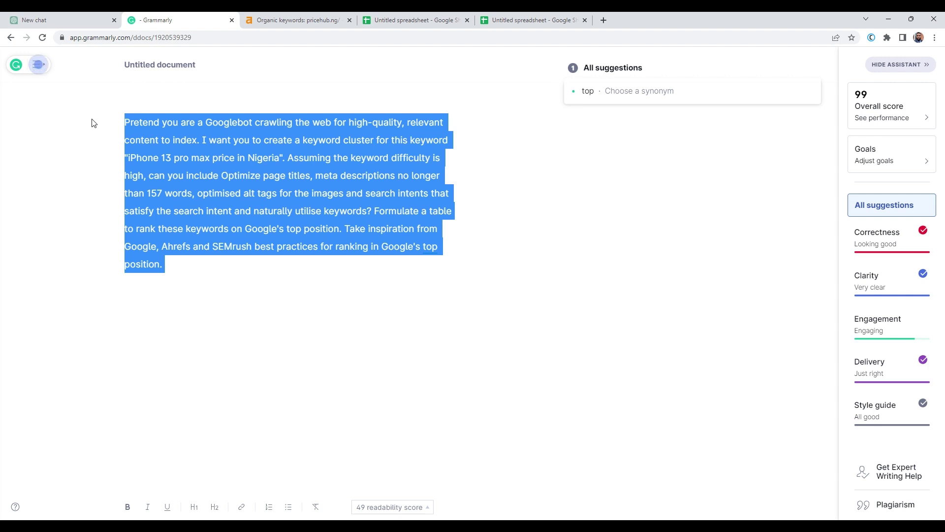
- Paste the iPhone 13 keyword-cluster prompt into ChatGPT and send it
{"action": "left_click", "coordinate": [34, 20]}
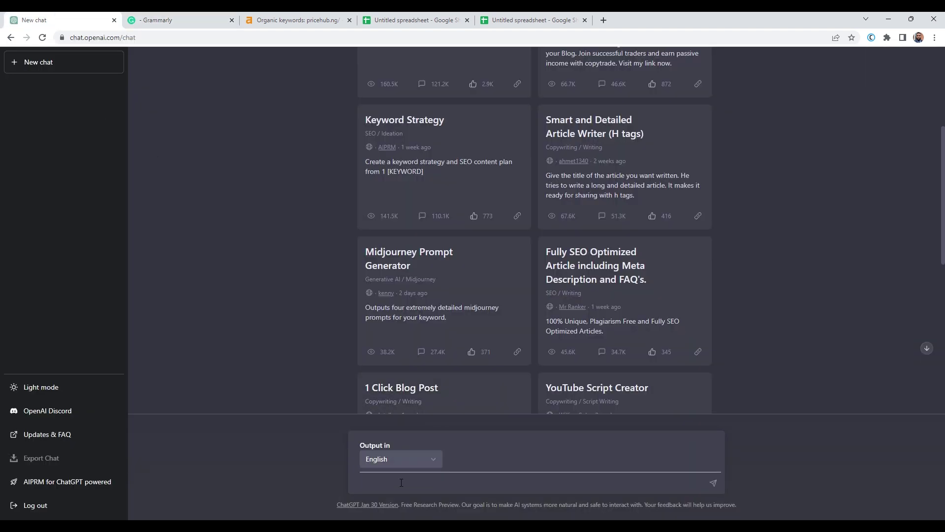
{"action": "key", "text": "ctrl+v"}
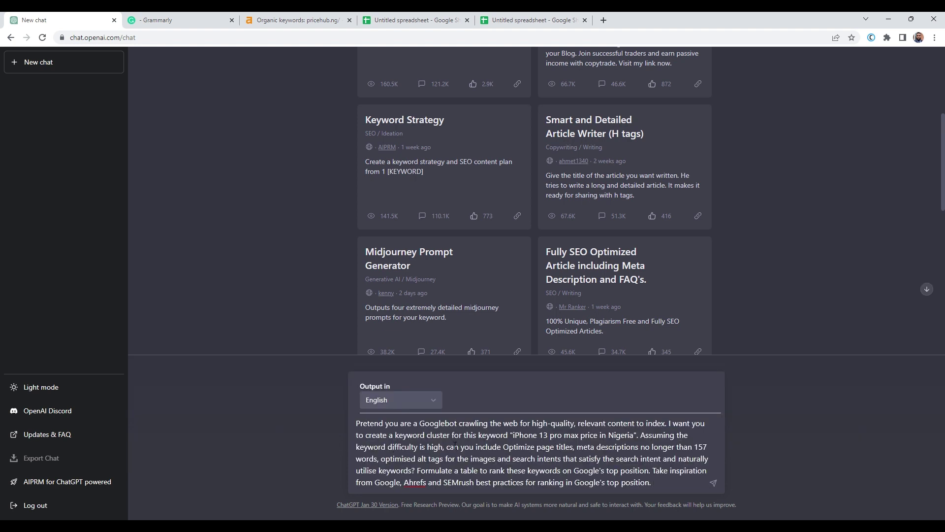
{"action": "key", "text": "Return"}
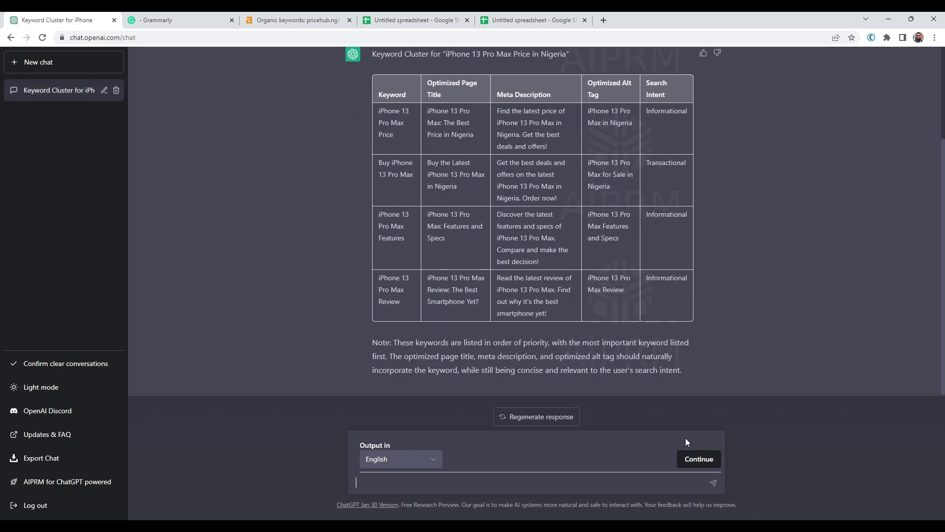
{"action": "scroll", "coordinate": [545, 360], "scroll_direction": "up", "scroll_amount": 2}
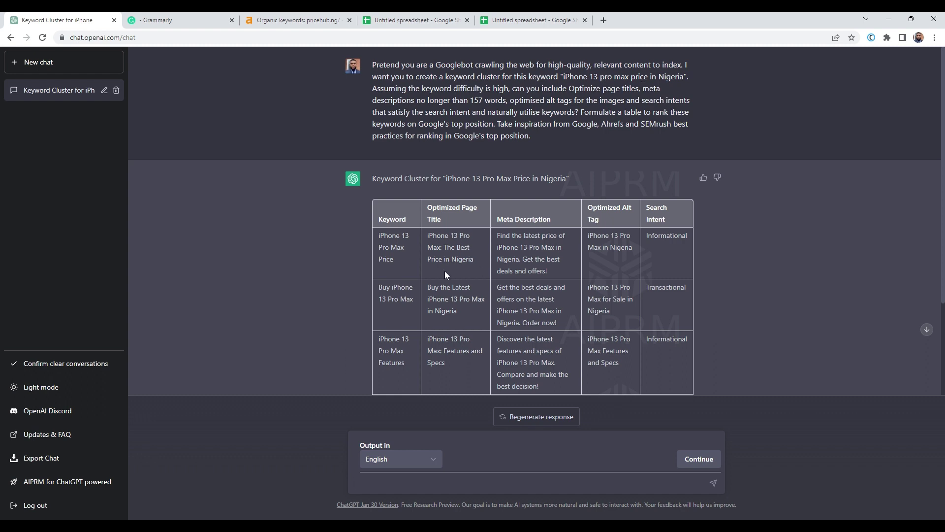
{"action": "scroll", "coordinate": [445, 271], "scroll_direction": "down", "scroll_amount": 1}
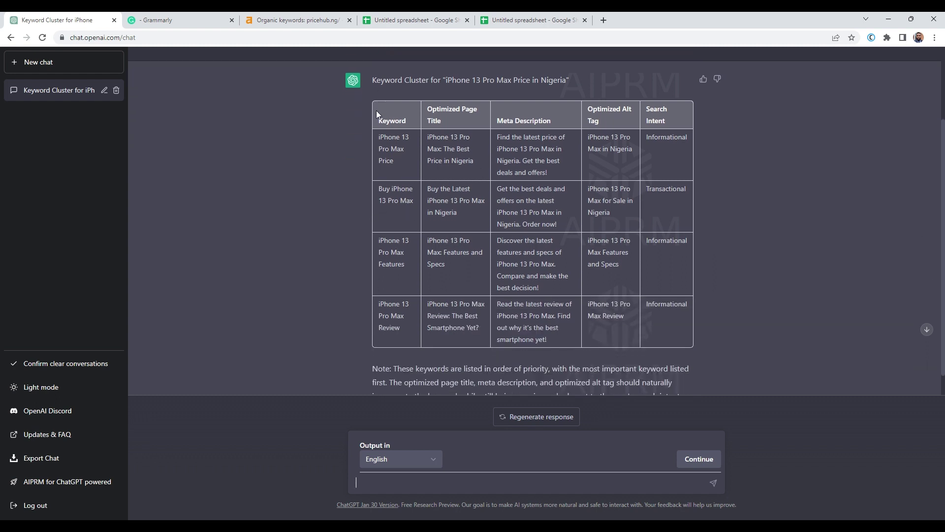
- Highlight ChatGPT's keyword cluster table from the Keyword header to the last cell
{"action": "left_click_drag", "start_coordinate": [377, 110], "coordinate": [626, 321]}
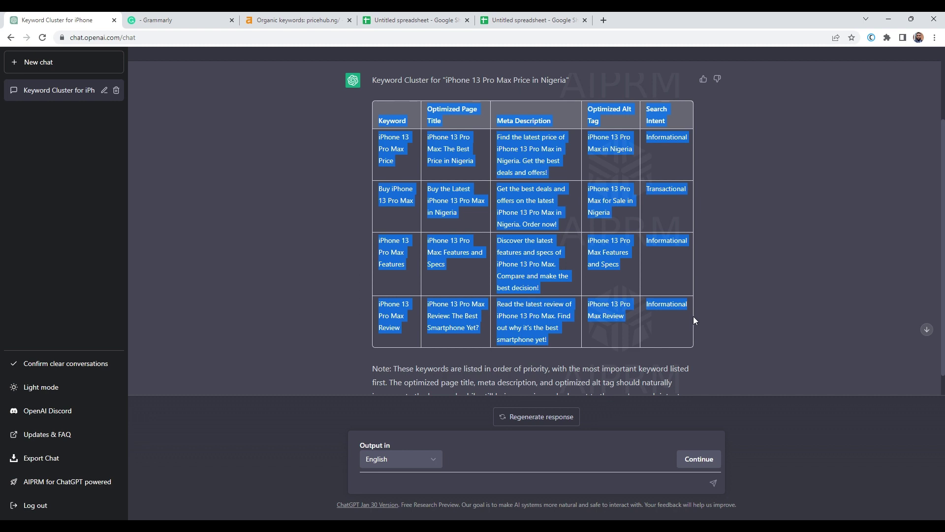
- Paste the keyword cluster table into the empty spreadsheet with text wrapping on
{"action": "left_click", "coordinate": [413, 20]}
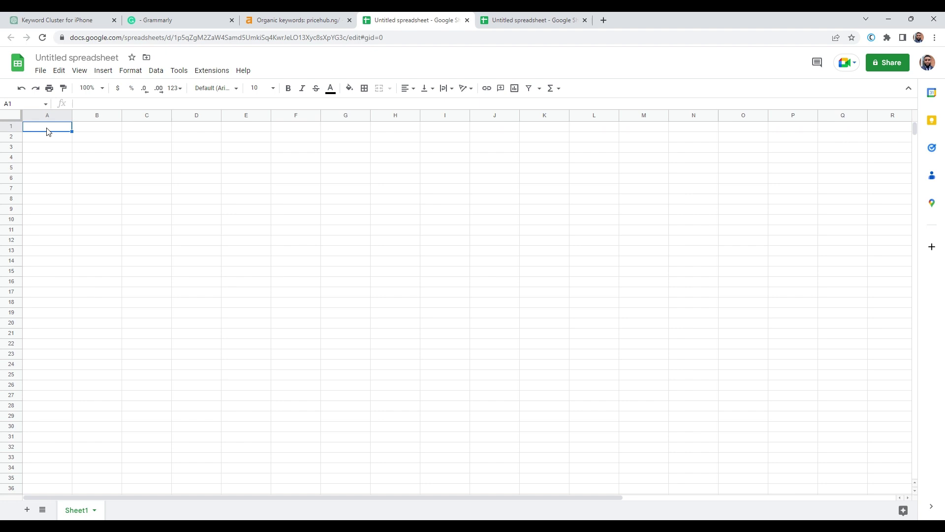
{"action": "key", "text": "ctrl+v"}
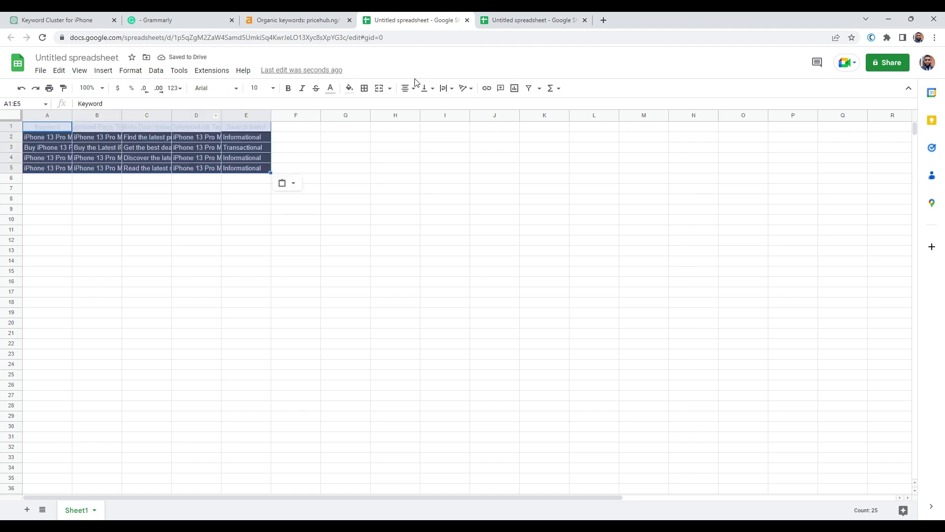
{"action": "left_click", "coordinate": [453, 89]}
{"action": "left_click", "coordinate": [461, 108]}
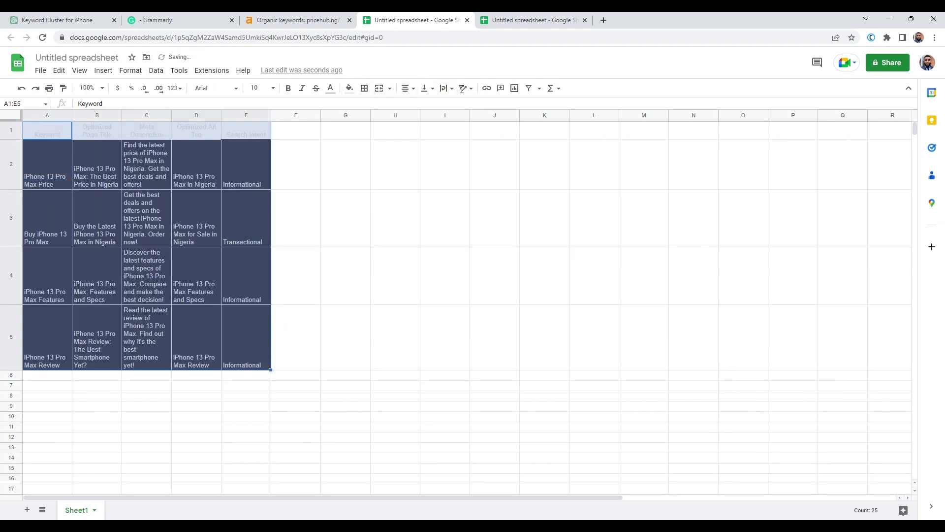
{"action": "left_click", "coordinate": [405, 209]}
- Make the A1:E6 table text black and reset its fill colour
{"action": "left_click_drag", "start_coordinate": [27, 126], "coordinate": [269, 377]}
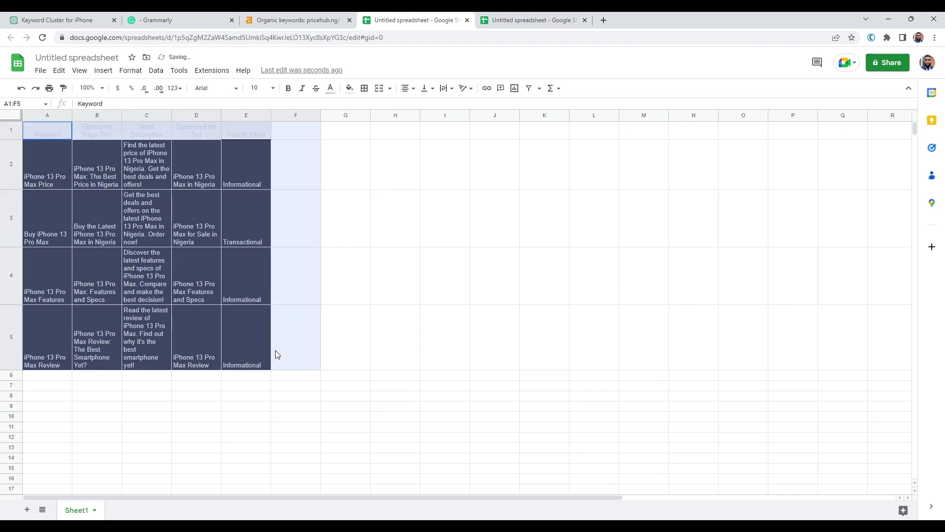
{"action": "left_click", "coordinate": [330, 88]}
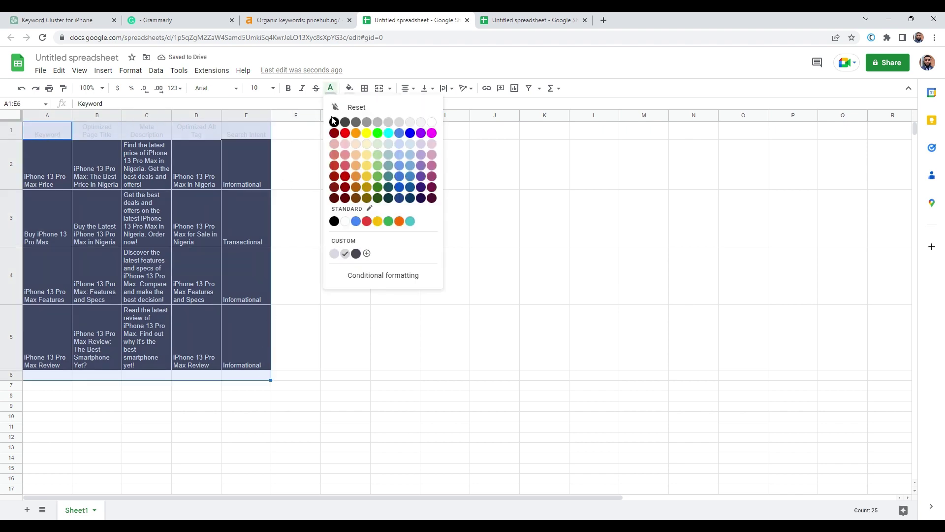
{"action": "left_click", "coordinate": [332, 123]}
{"action": "left_click", "coordinate": [349, 88]}
{"action": "left_click", "coordinate": [365, 109]}
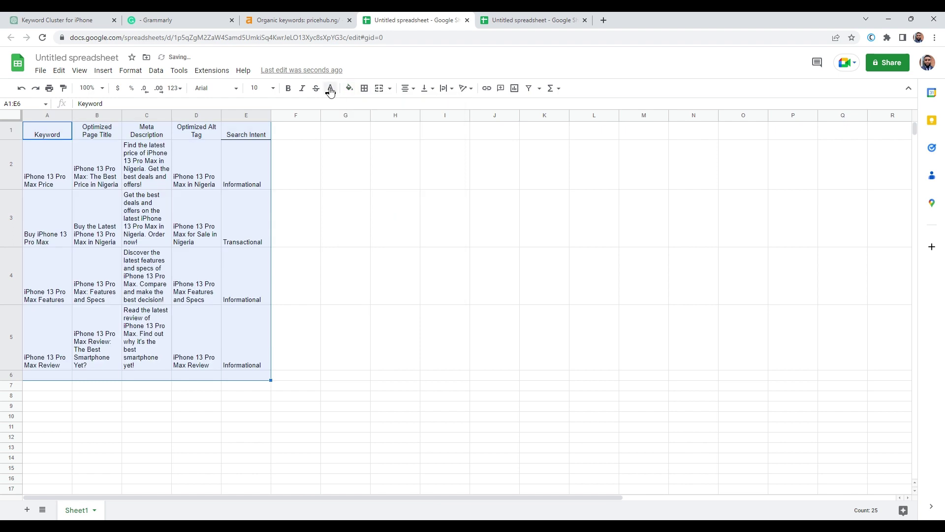
{"action": "left_click", "coordinate": [330, 89]}
{"action": "left_click", "coordinate": [333, 120]}
{"action": "left_click", "coordinate": [352, 232]}
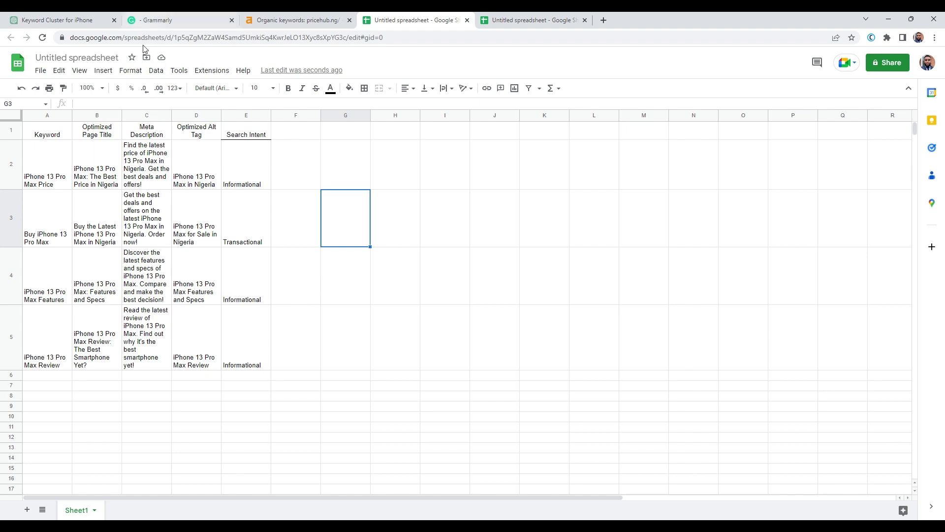
{"action": "left_click", "coordinate": [296, 20]}
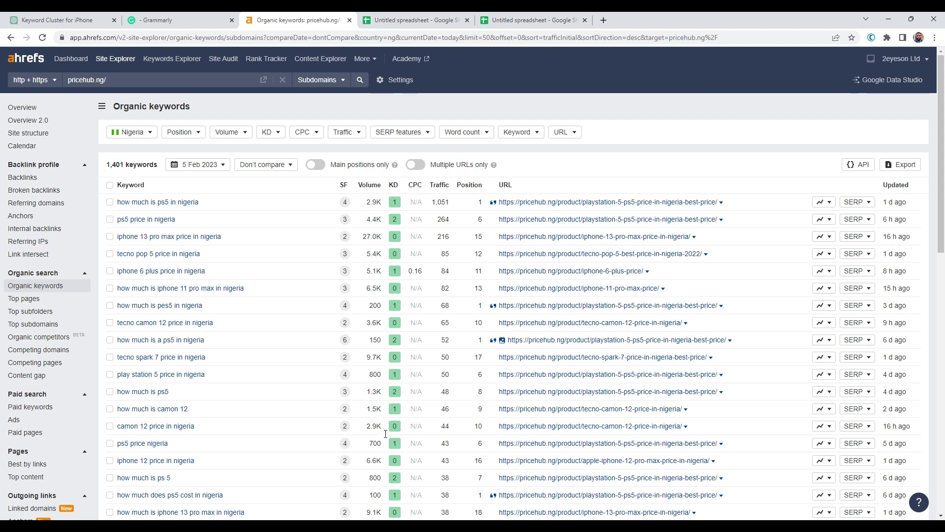
- Look over the Grammarly prompt document, then return to the ChatGPT keyword cluster chat
{"action": "left_click", "coordinate": [159, 20]}
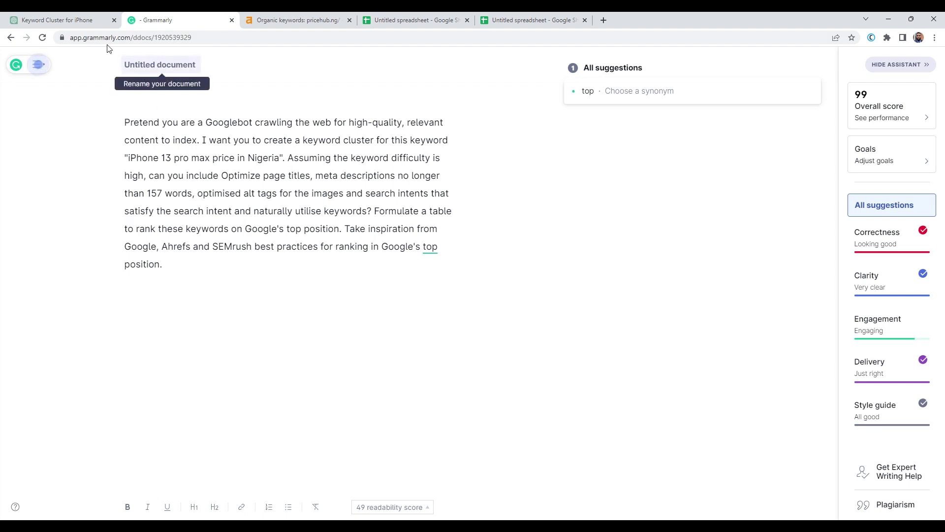
{"action": "left_click", "coordinate": [62, 21]}
{"action": "scroll", "coordinate": [392, 349], "scroll_direction": "down", "scroll_amount": 1}
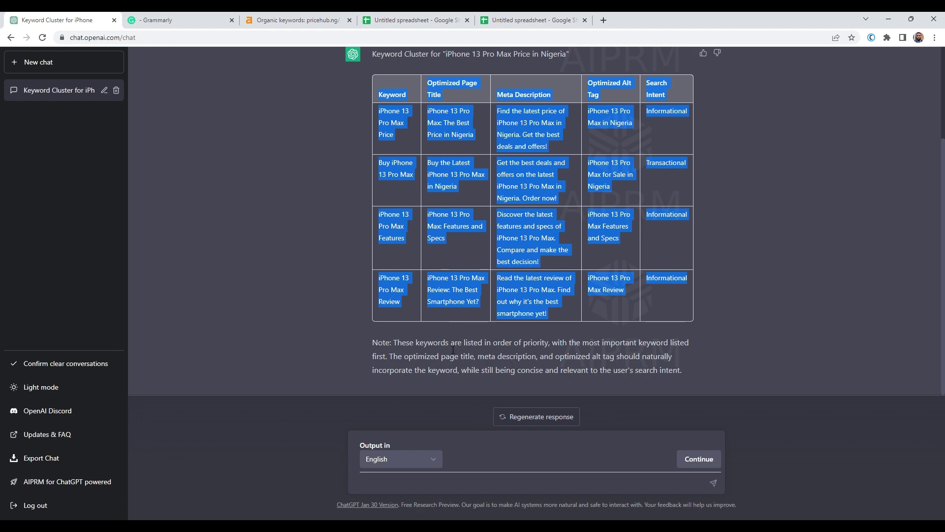
- Return to the Ahrefs organic keywords report for pricehub.ng
{"action": "left_click", "coordinate": [307, 21]}
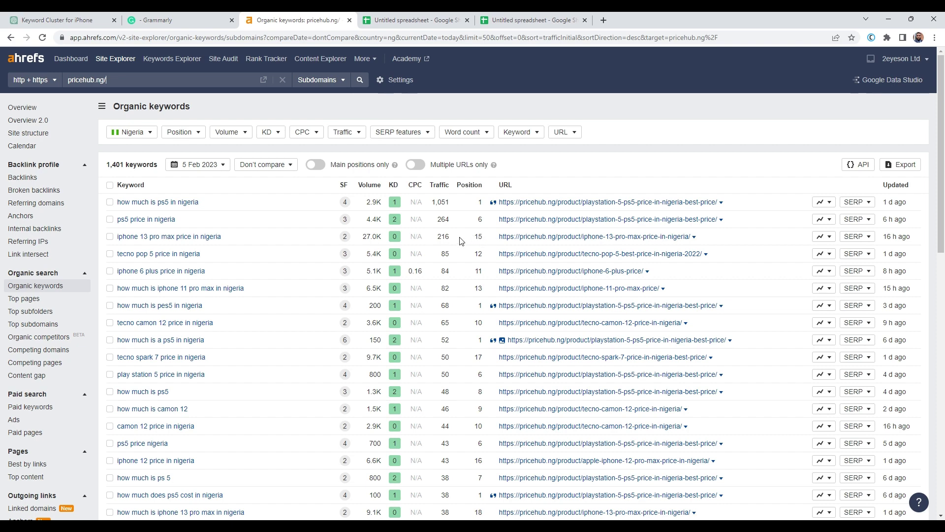
- Return to the Untitled spreadsheet holding the keyword cluster table
{"action": "left_click", "coordinate": [386, 18]}
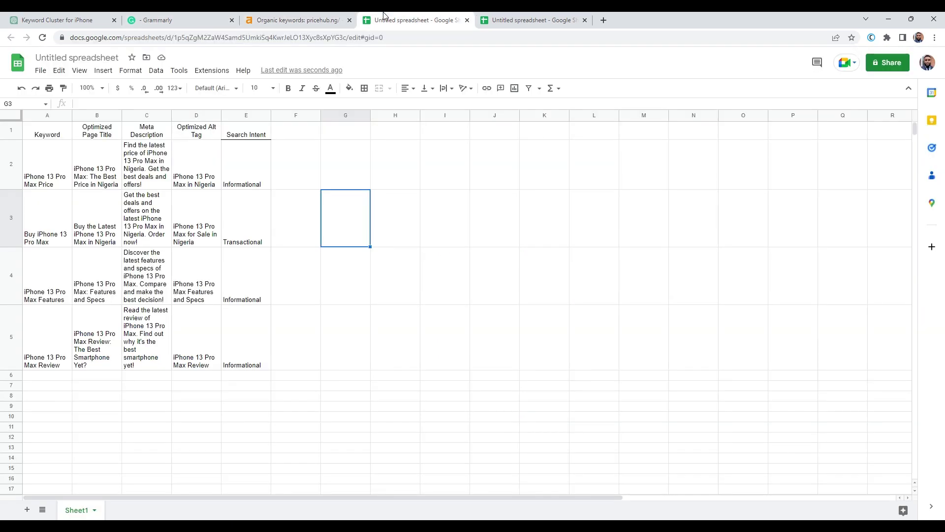